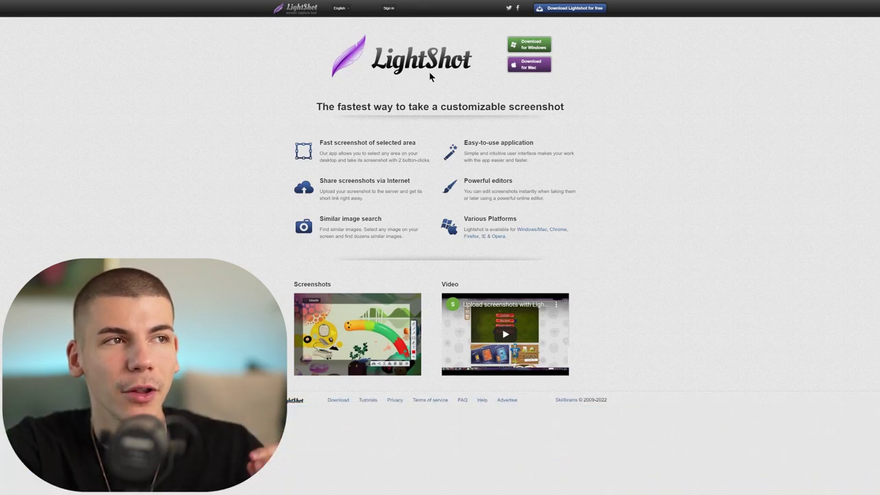
# Step: Zoom the Lightshot page to 300%, then back down to 200% and 125%
pyautogui.hotkey('ctrl', '+')
pyautogui.hotkey('ctrl', '+')
pyautogui.hotkey('ctrl', '+')
pyautogui.hotkey('ctrl', '+')
pyautogui.hotkey('ctrl', '+')
pyautogui.hotkey('ctrl', '+')
pyautogui.hotkey('ctrl', '+')
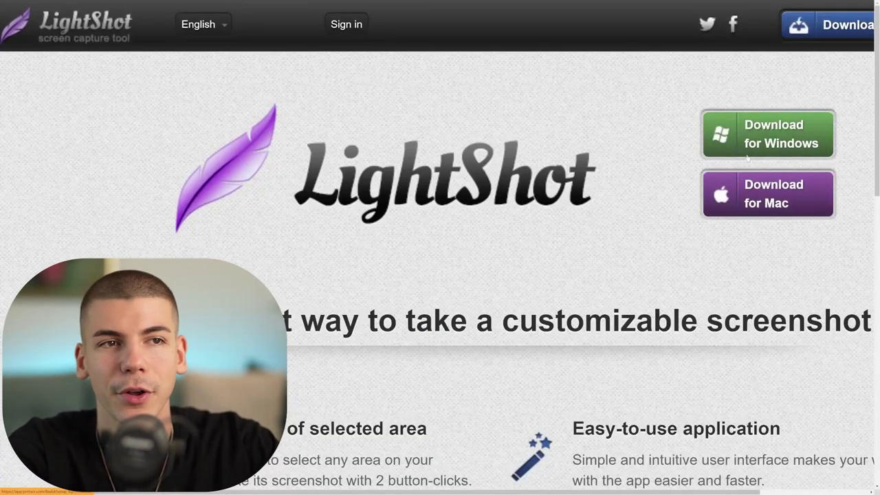
pyautogui.hotkey('ctrl', '-')
pyautogui.hotkey('ctrl', '-')
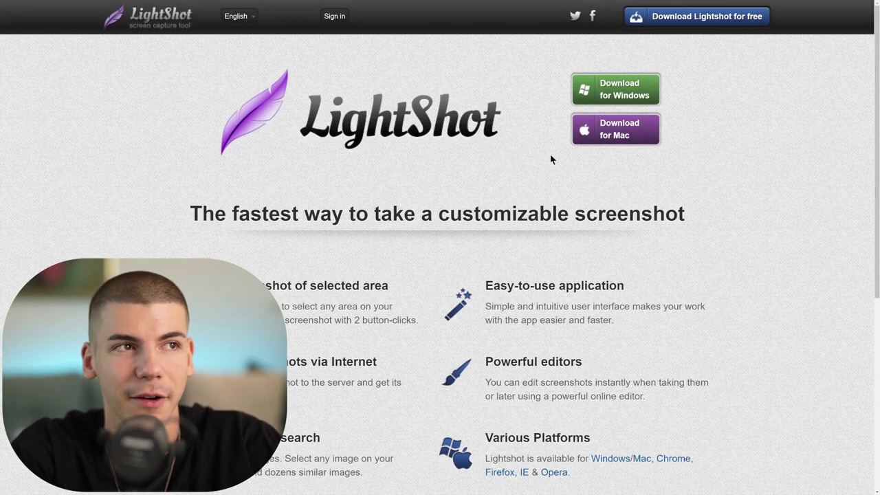
pyautogui.hotkey('ctrl', '-')
pyautogui.hotkey('ctrl', '-')
pyautogui.hotkey('ctrl', '-')
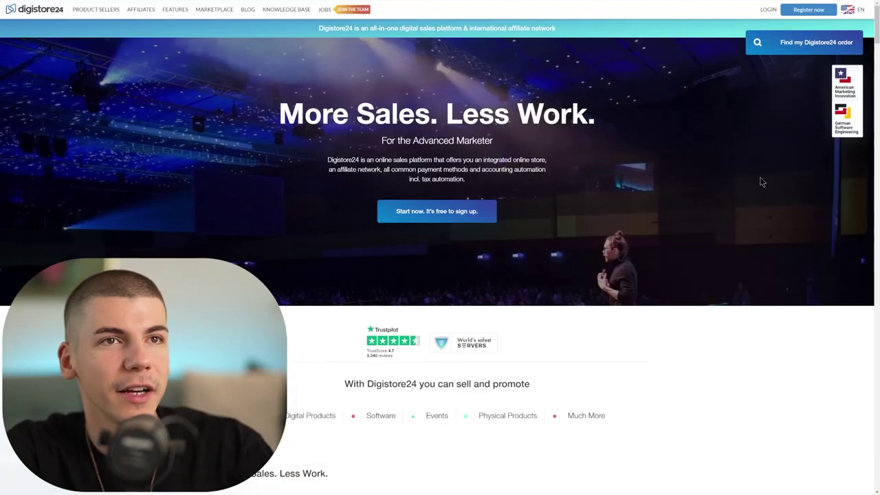
# Step: Look over the Digistore24 sign-up form, then log in with the saved credentials
pyautogui.click(808, 11)
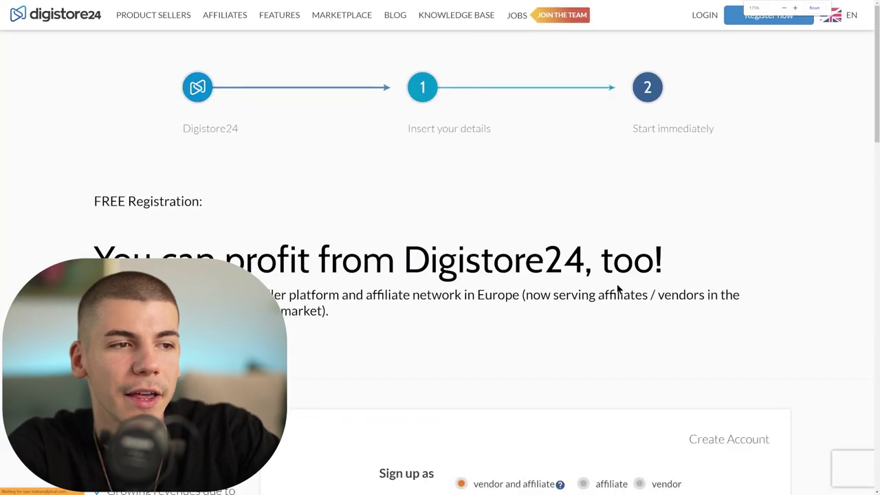
pyautogui.scroll(-3, 617, 284)
pyautogui.scroll(-1, 612, 289)
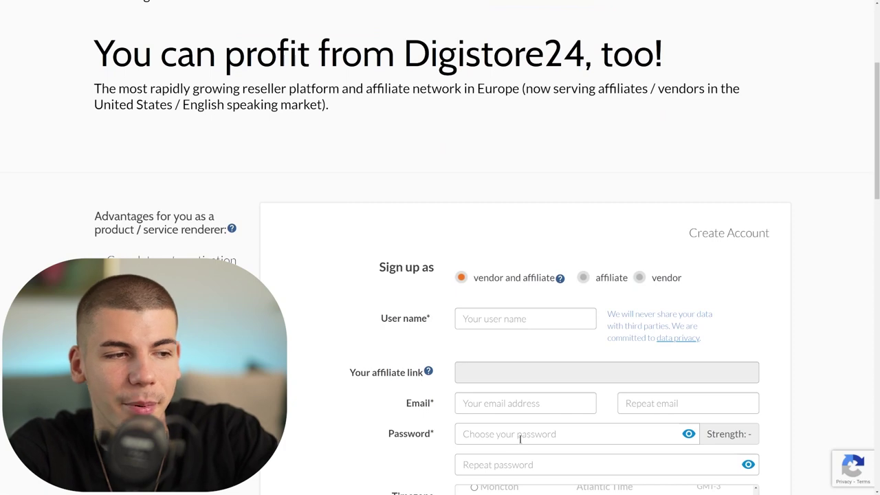
pyautogui.scroll(3, 413, 412)
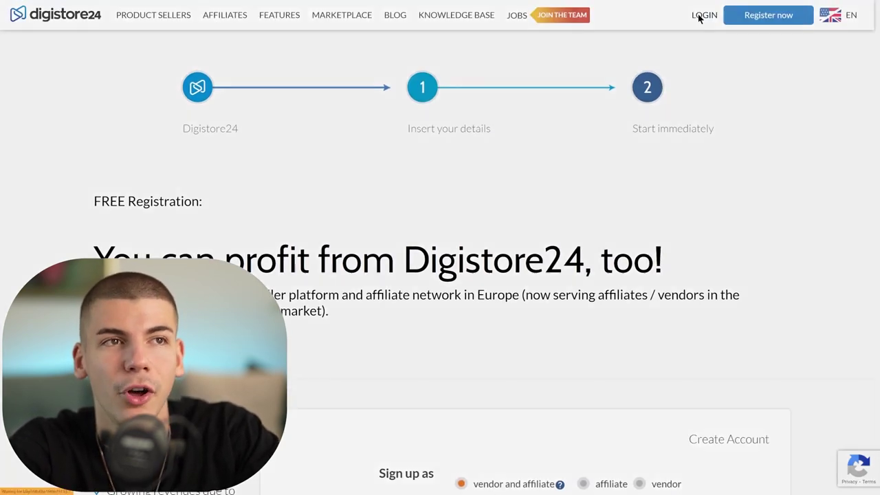
pyautogui.click(703, 16)
pyautogui.click(440, 229)
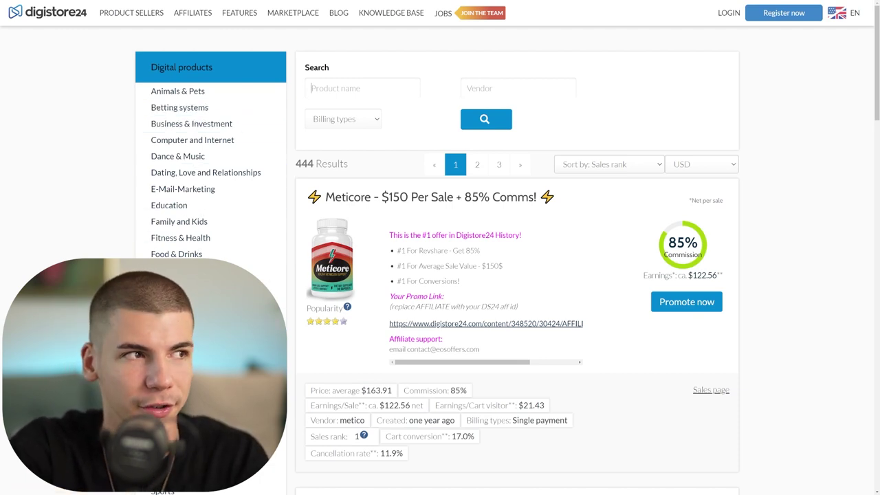
# Step: Filter the marketplace to Fitness & Health offers priced in USD and browse them
pyautogui.click(181, 238)
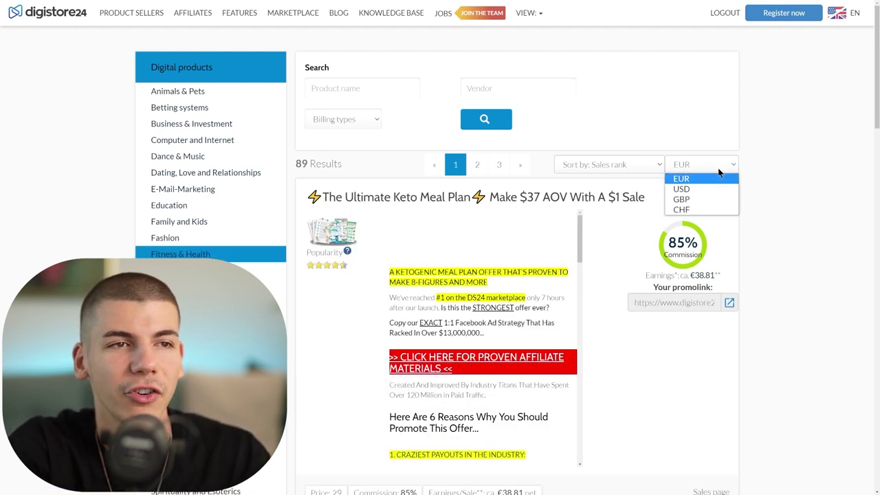
pyautogui.click(694, 190)
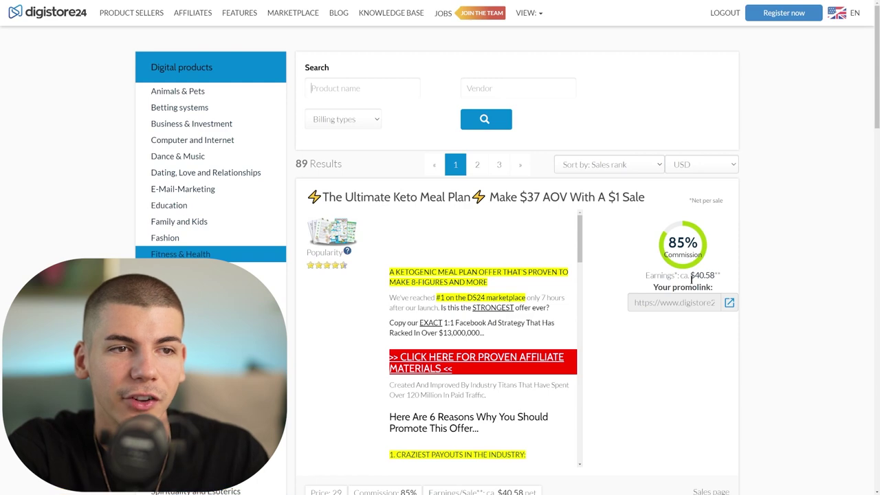
pyautogui.scroll(-6, 717, 270)
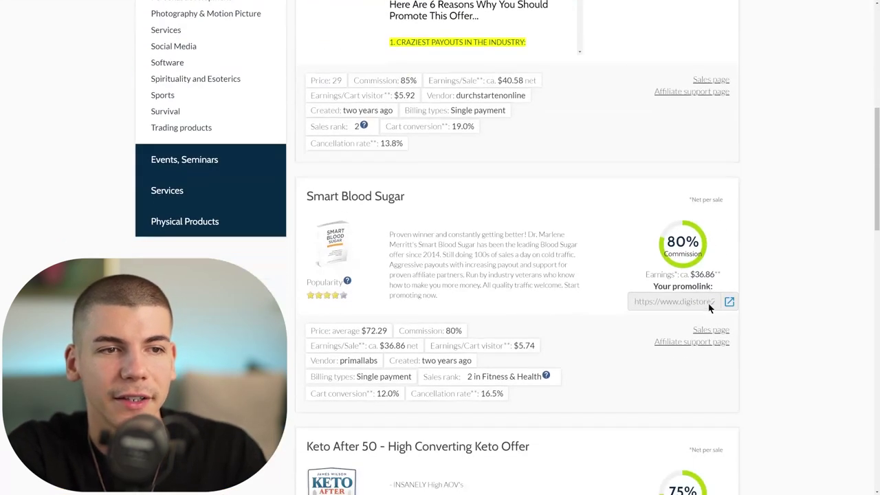
pyautogui.scroll(-4, 693, 282)
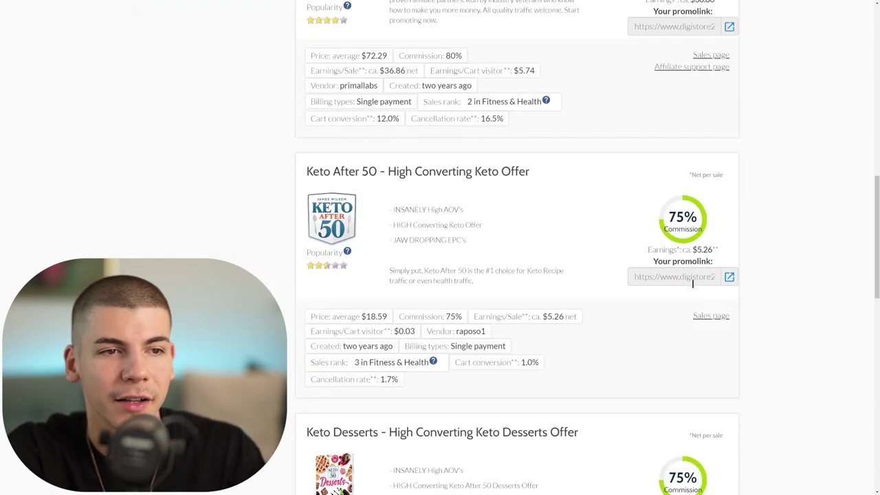
pyautogui.scroll(-4, 719, 253)
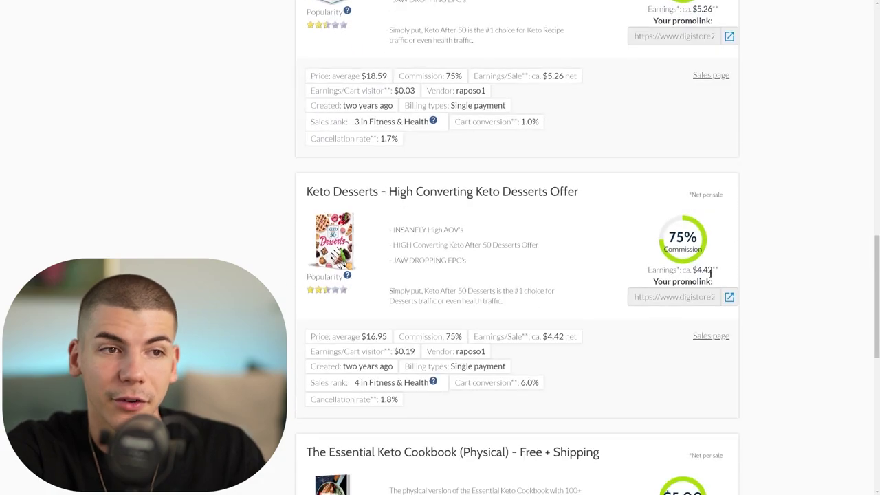
pyautogui.scroll(-4, 700, 271)
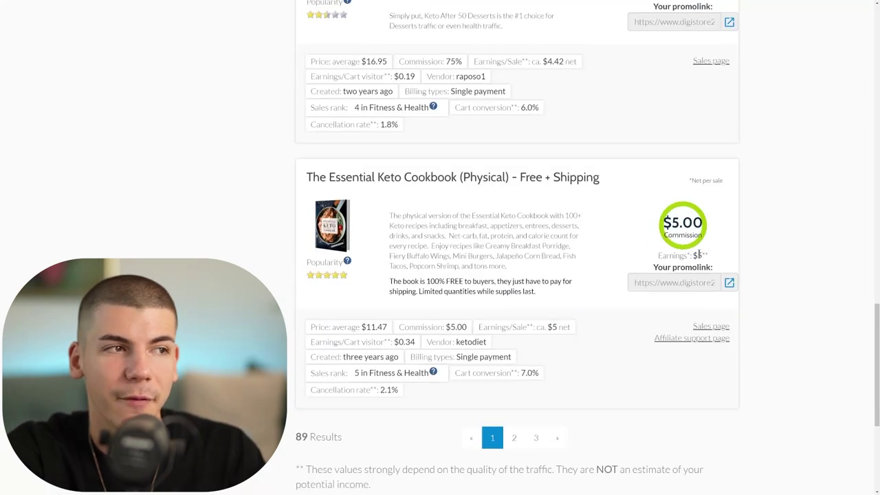
pyautogui.scroll(-2, 700, 253)
pyautogui.scroll(12, 682, 266)
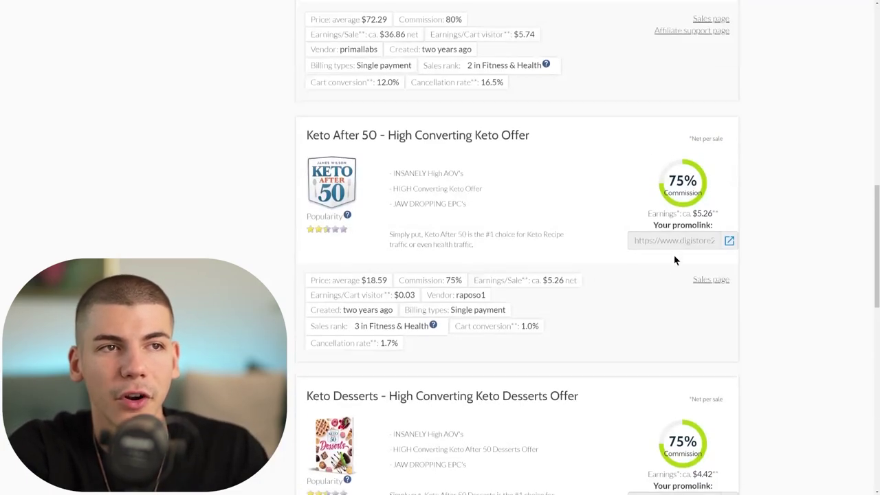
pyautogui.scroll(7, 673, 254)
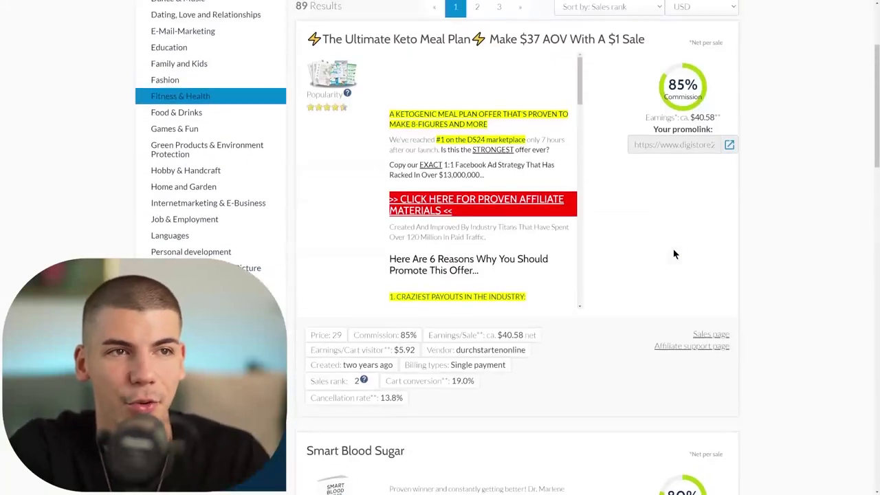
# Step: Copy The Ultimate Keto Meal Plan promolink and highlight its earnings per sale
pyautogui.click(681, 299)
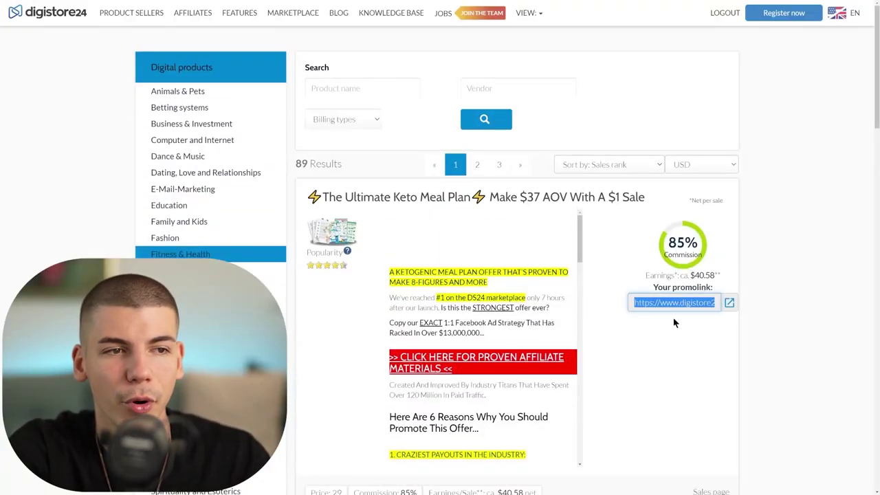
pyautogui.hotkey('ctrl', '+')
pyautogui.hotkey('ctrl', '+')
pyautogui.hotkey('ctrl', '+')
pyautogui.hotkey('ctrl', '+')
pyautogui.scroll(-5, 766, 330)
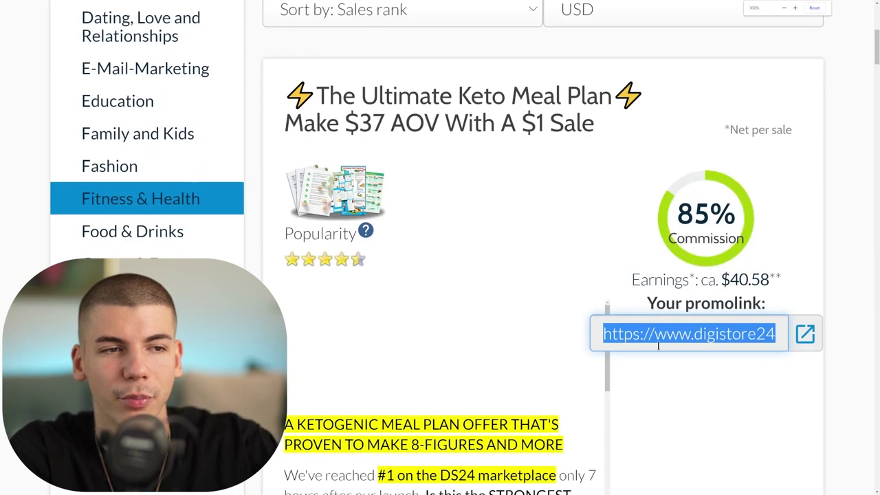
pyautogui.rightClick(701, 339)
pyautogui.click(718, 358)
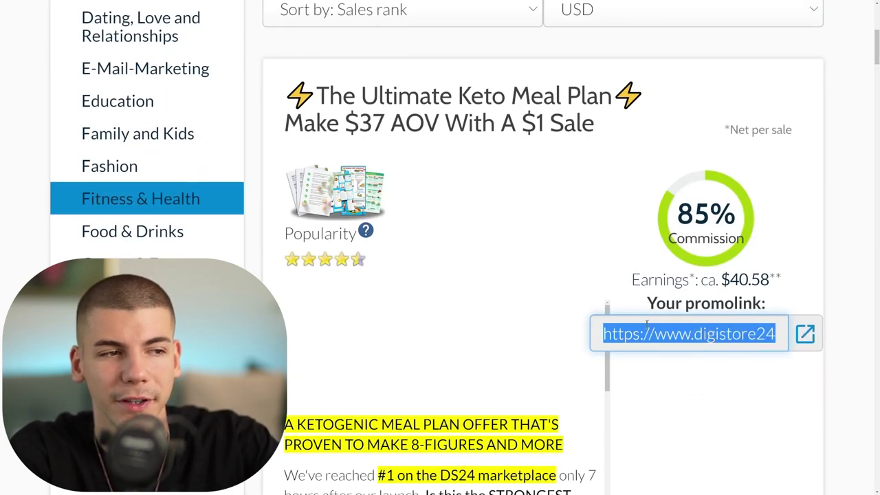
pyautogui.hotkey('ctrl', '-')
pyautogui.hotkey('ctrl', '-')
pyautogui.hotkey('ctrl', '-')
pyautogui.scroll(1, 671, 312)
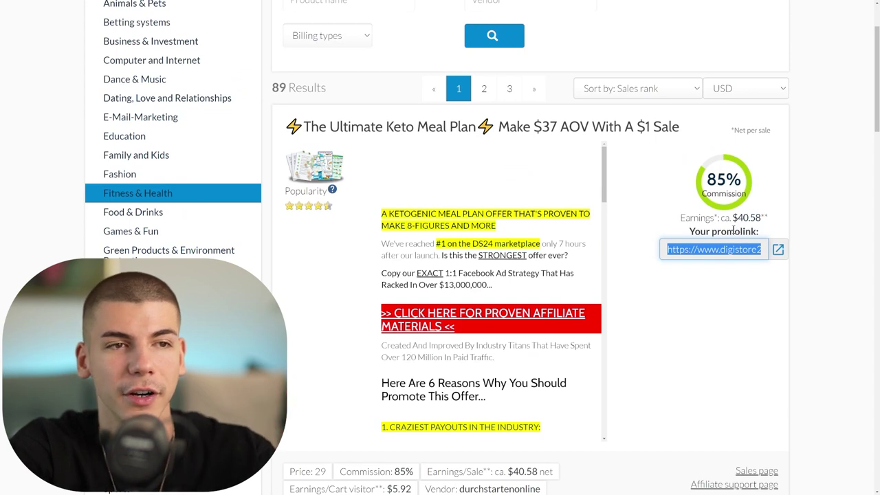
pyautogui.moveTo(731, 218); pyautogui.dragTo(761, 217)
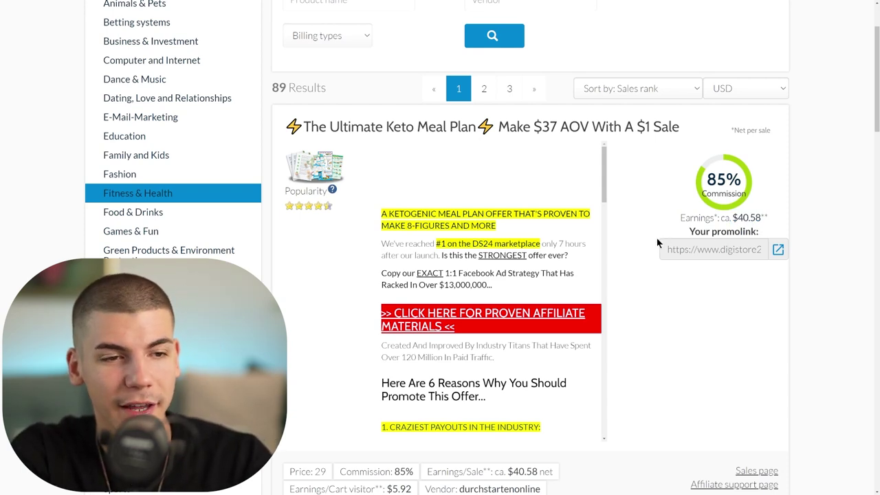
# Step: Copy a Lightshot screenshot of the FREE Keto Recipes video to the clipboard
pyautogui.scroll(-3, 688, 383)
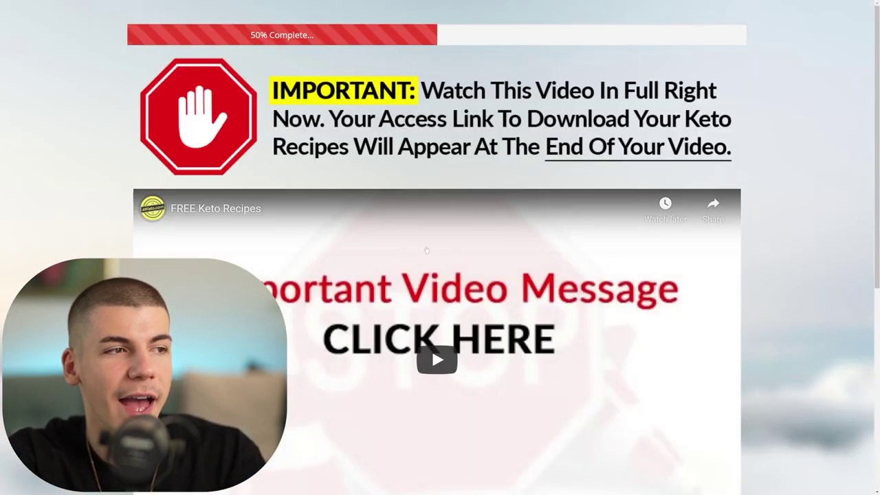
pyautogui.scroll(-1, 426, 250)
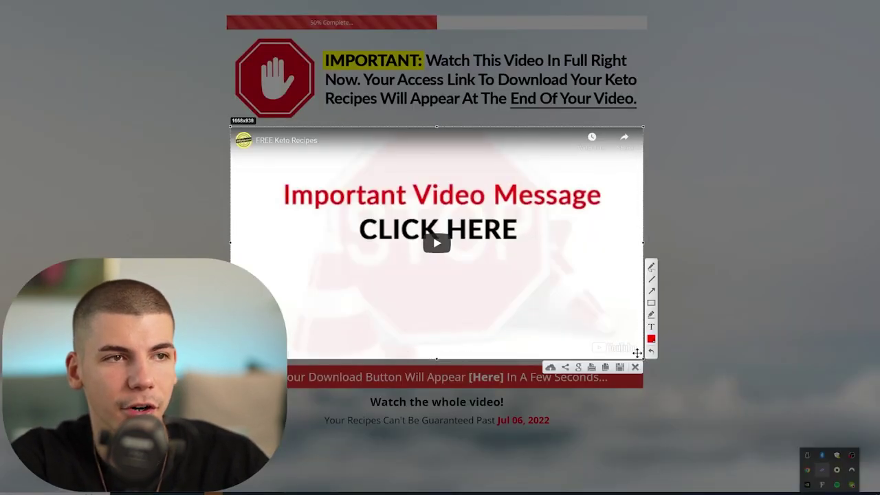
pyautogui.click(605, 368)
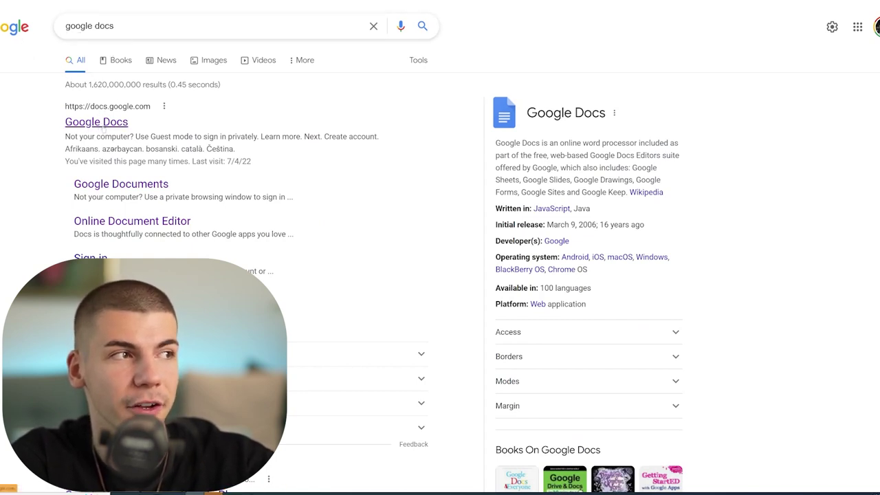
# Step: Create a blank Google Doc and paste the keto video thumbnail into it
pyautogui.click(98, 124)
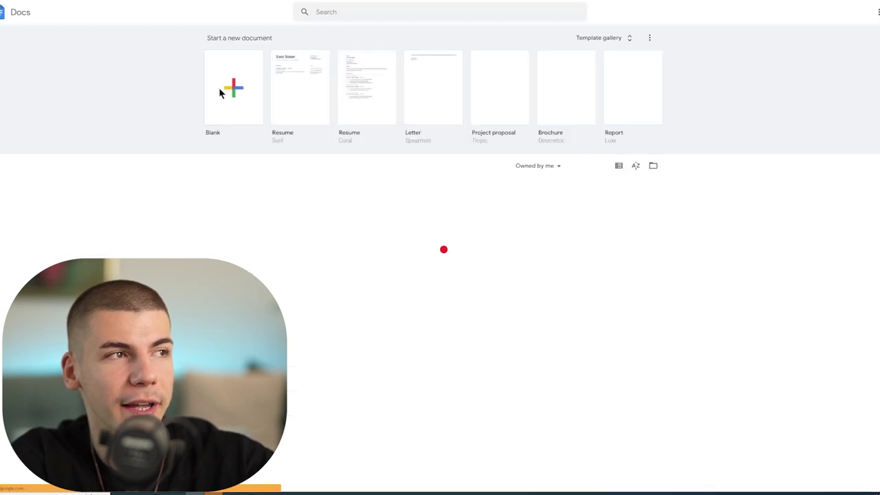
pyautogui.click(219, 87)
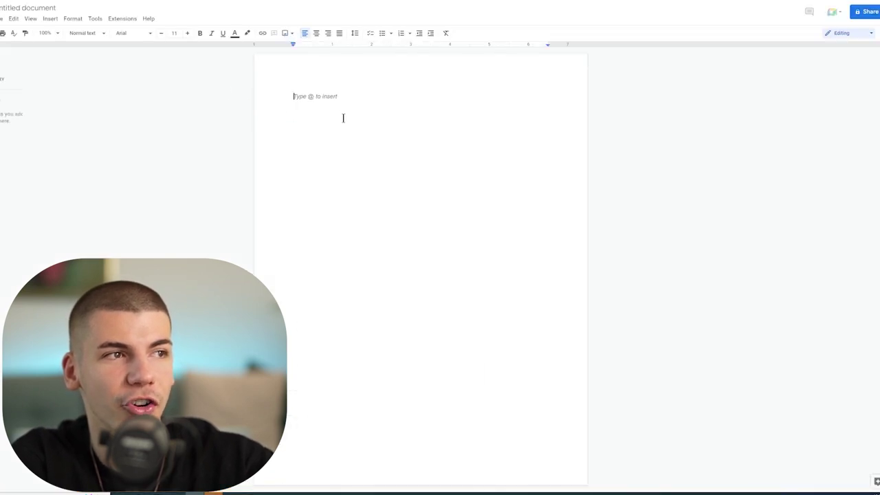
pyautogui.hotkey('ctrl', 'v')
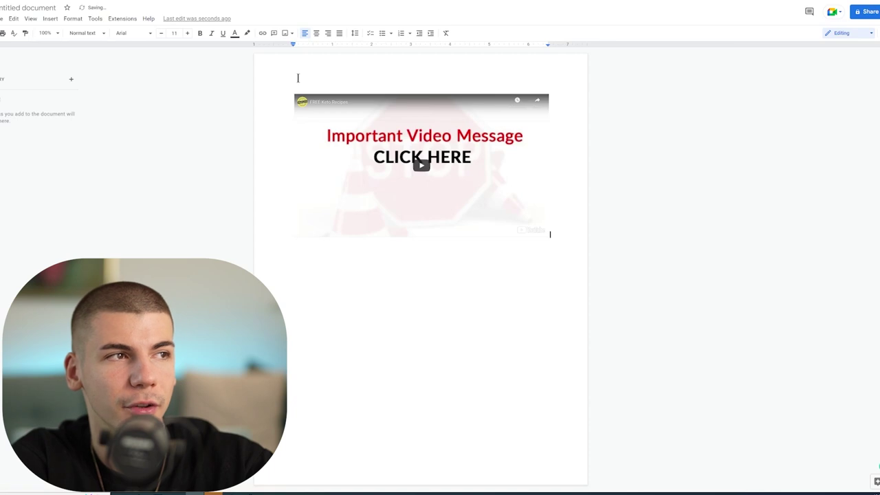
pyautogui.hotkey('shift', 'Left')
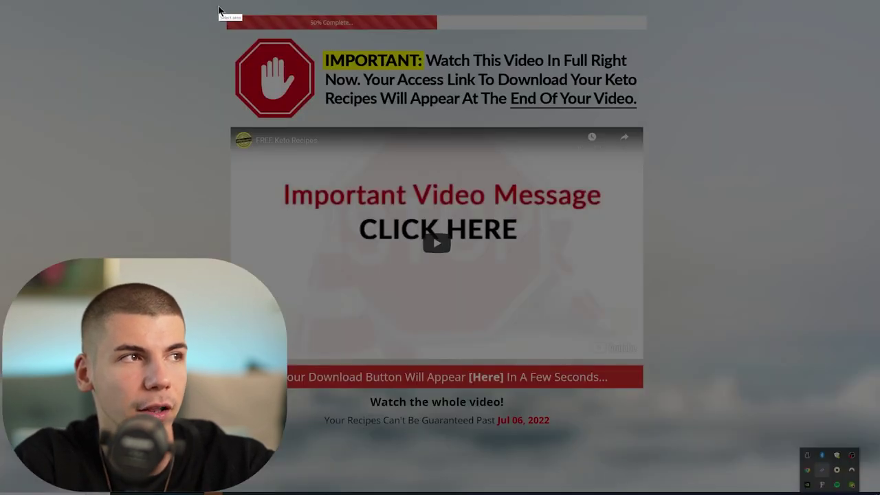
# Step: Capture the IMPORTANT banner with Lightshot and paste it into the document
pyautogui.moveTo(222, 6); pyautogui.dragTo(622, 120)
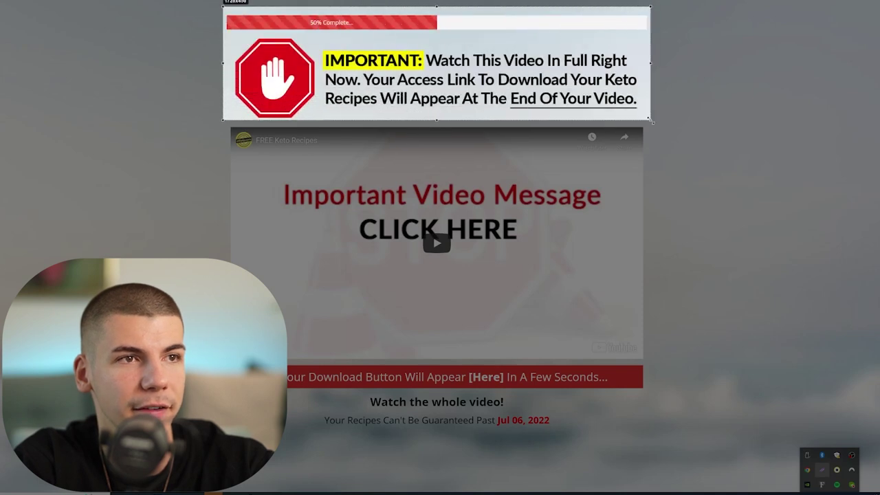
pyautogui.click(618, 134)
pyautogui.hotkey('ctrl', 'Tab')
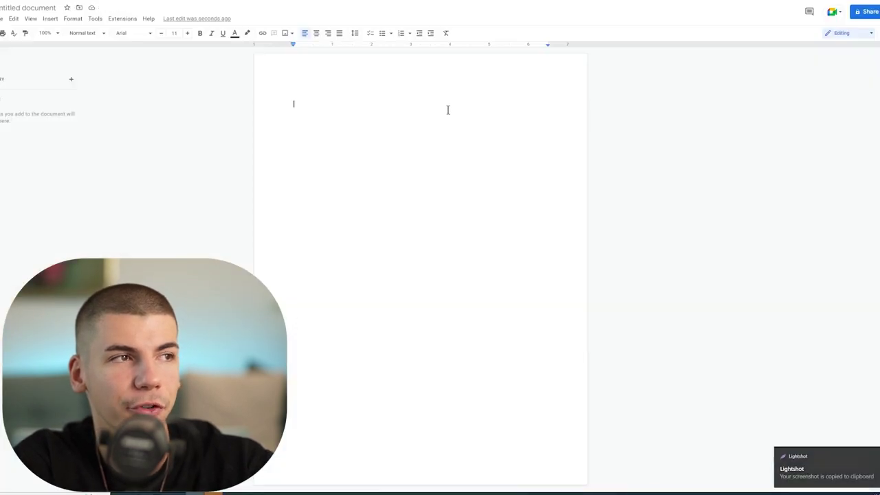
pyautogui.hotkey('ctrl', 'v')
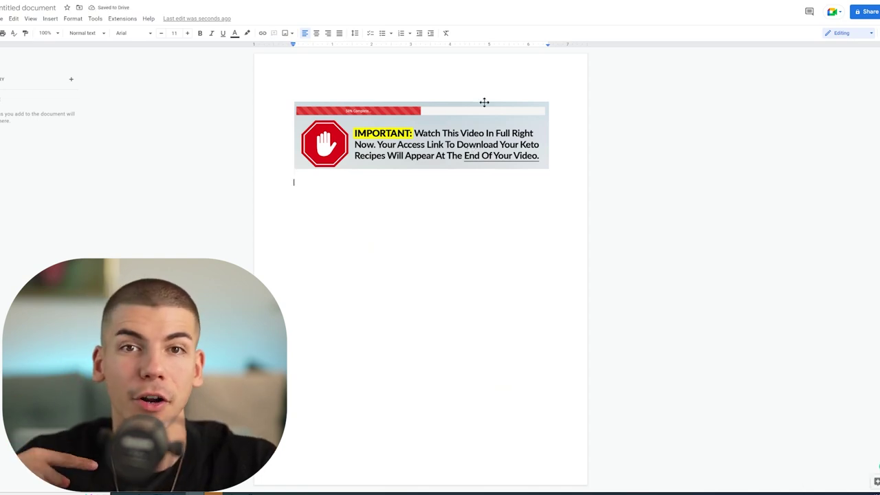
# Step: Add a centred 14-pt bold Montserrat Extra Bold line 'CLICK HERE TO WATCH THE FULL VIDEO >>'
pyautogui.write('CLICK HERE TO WATCH THE FULL VIDEO')
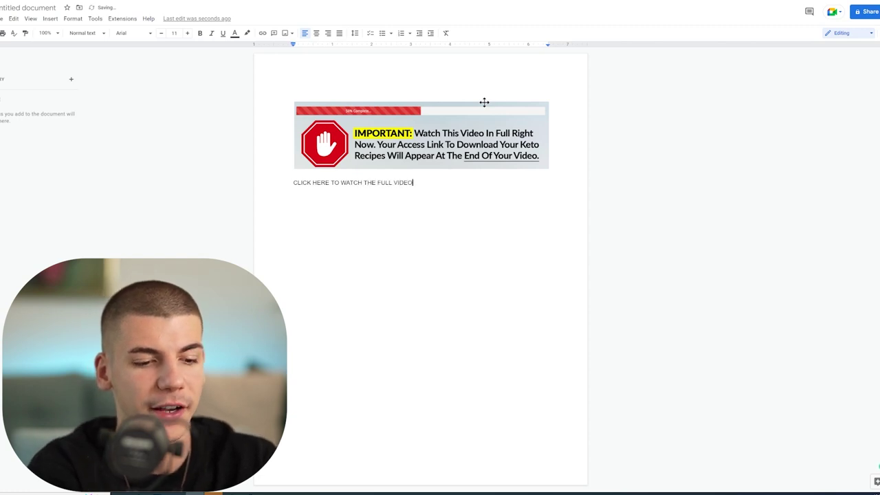
pyautogui.write(' ?>')
pyautogui.moveTo(421, 182); pyautogui.dragTo(275, 181)
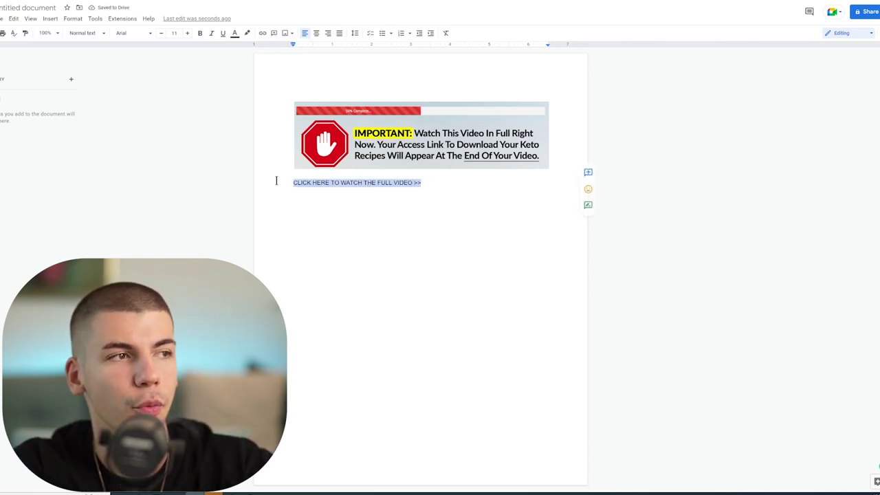
pyautogui.click(316, 33)
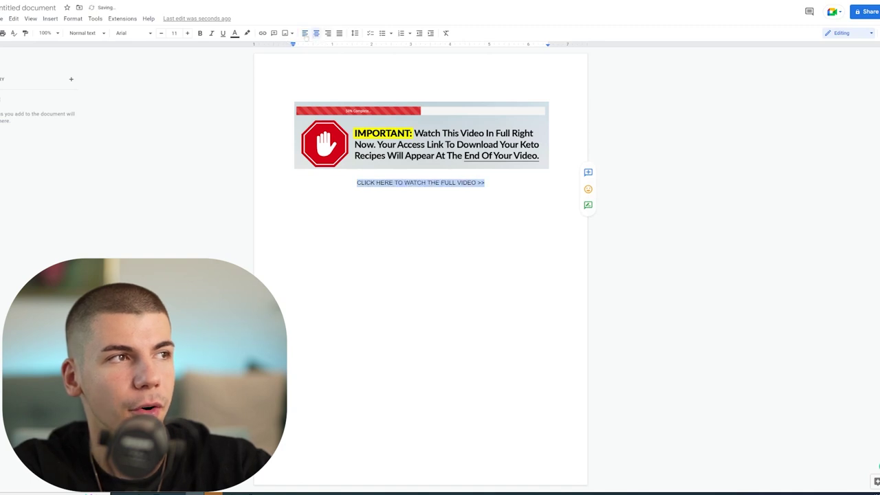
pyautogui.click(187, 33)
pyautogui.click(187, 33)
pyautogui.click(187, 33)
pyautogui.click(199, 33)
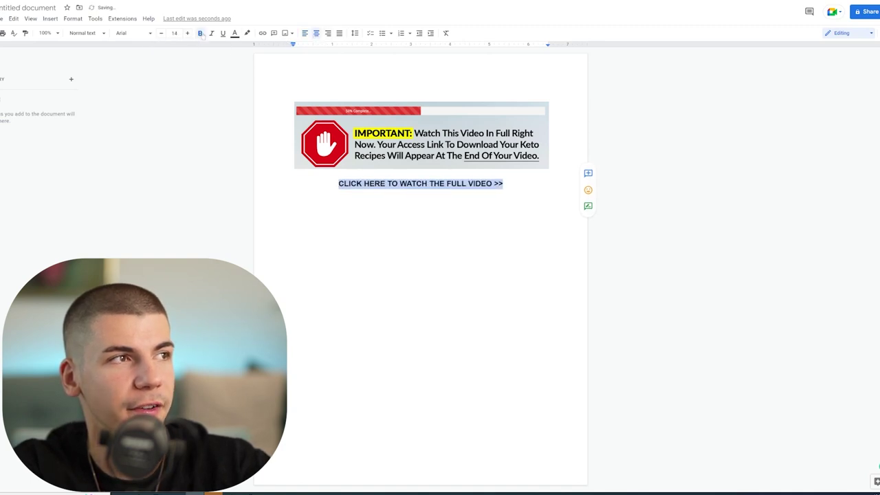
pyautogui.click(132, 33)
pyautogui.moveTo(168, 86)
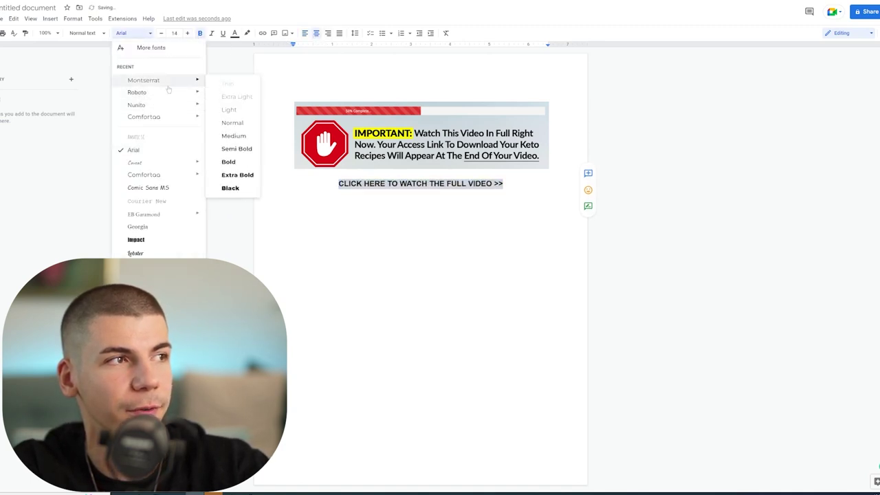
pyautogui.click(237, 175)
pyautogui.click(518, 185)
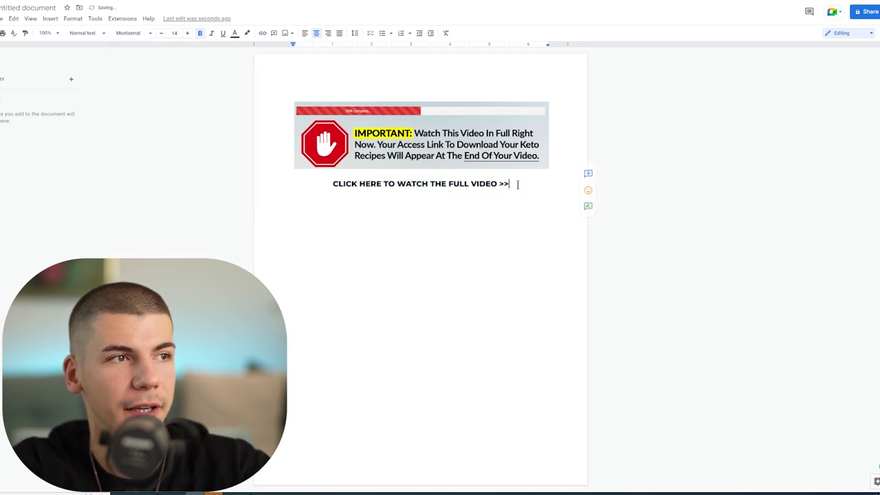
pyautogui.press('Return')
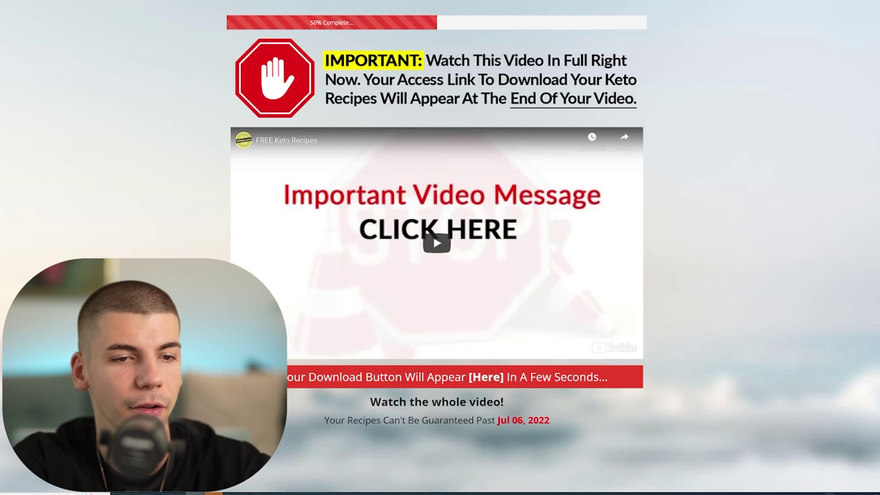
pyautogui.click(832, 493)
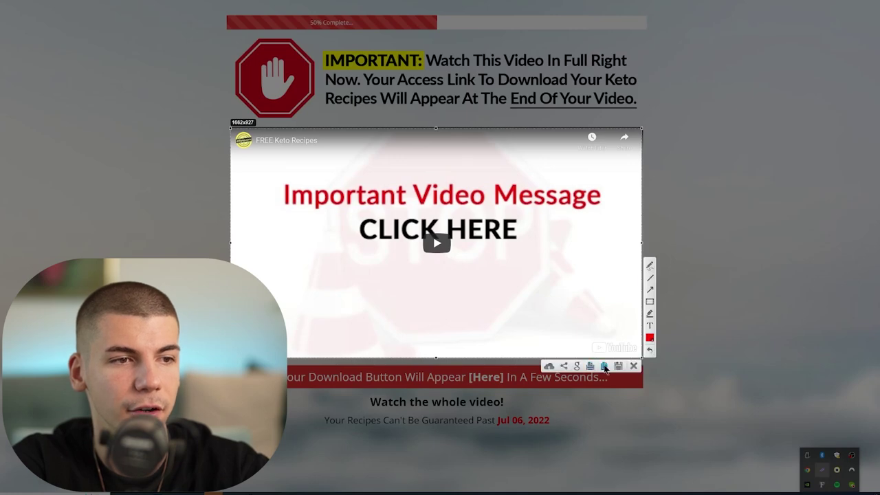
# Step: Paste the captured video player image below the CLICK HERE line
pyautogui.click(603, 366)
pyautogui.click(497, 14)
pyautogui.hotkey('ctrl', 'v')
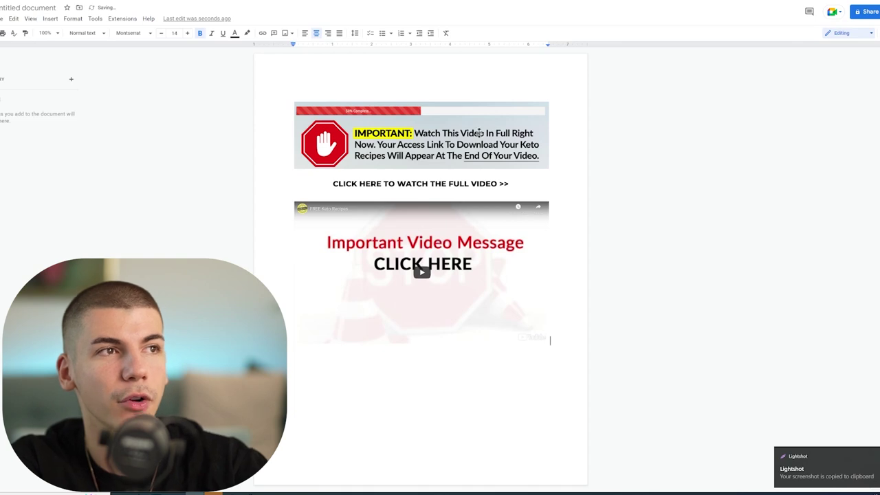
# Step: Copy the Digistore24 promolink and select the CLICK HERE TO WATCH THE FULL VIDEO >> line
pyautogui.hotkey('ctrl', 'Tab')
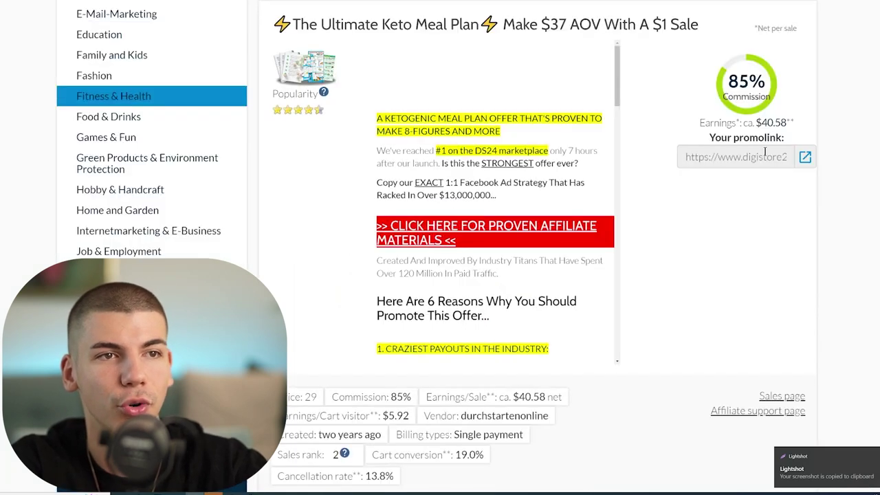
pyautogui.click(764, 156)
pyautogui.hotkey('ctrl', 'shift', 'Tab')
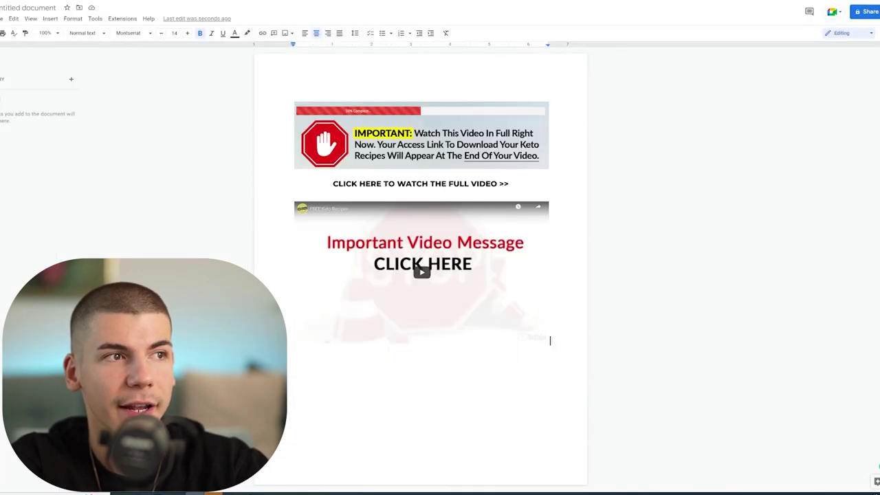
pyautogui.click(441, 177)
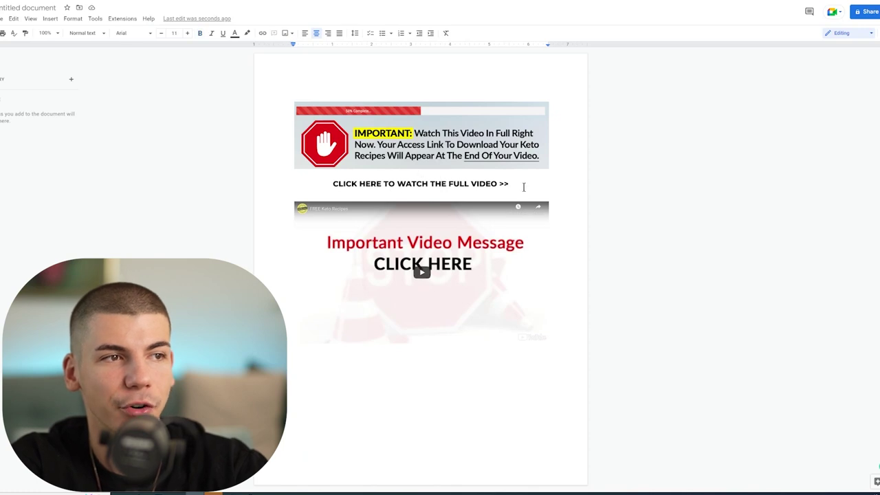
pyautogui.moveTo(523, 187); pyautogui.dragTo(329, 184)
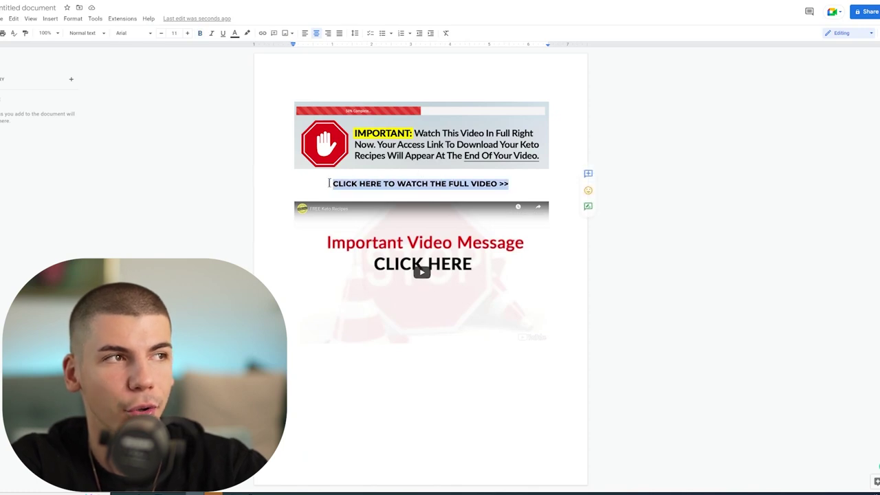
# Step: Link the CLICK HERE line to the Digistore24 promolink
pyautogui.click(262, 33)
pyautogui.hotkey('ctrl', 'v')
pyautogui.click(557, 207)
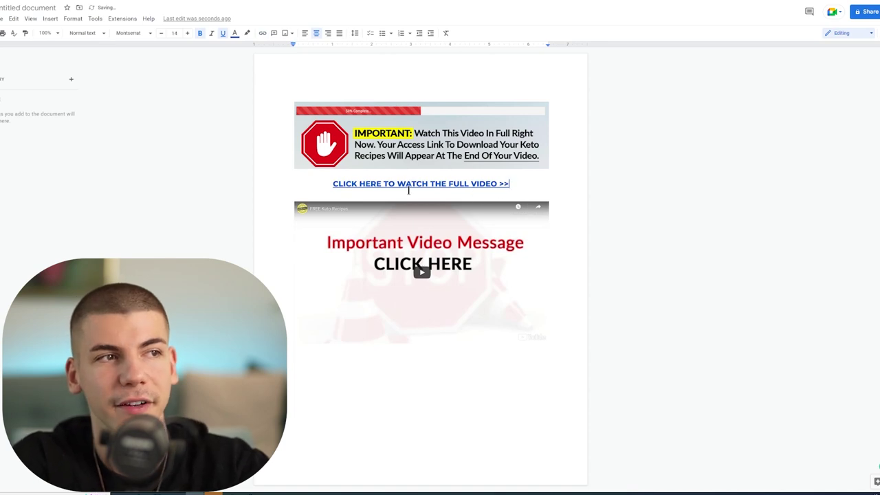
# Step: Link the video thumbnail image to the same Digistore24 affiliate URL
pyautogui.click(450, 225)
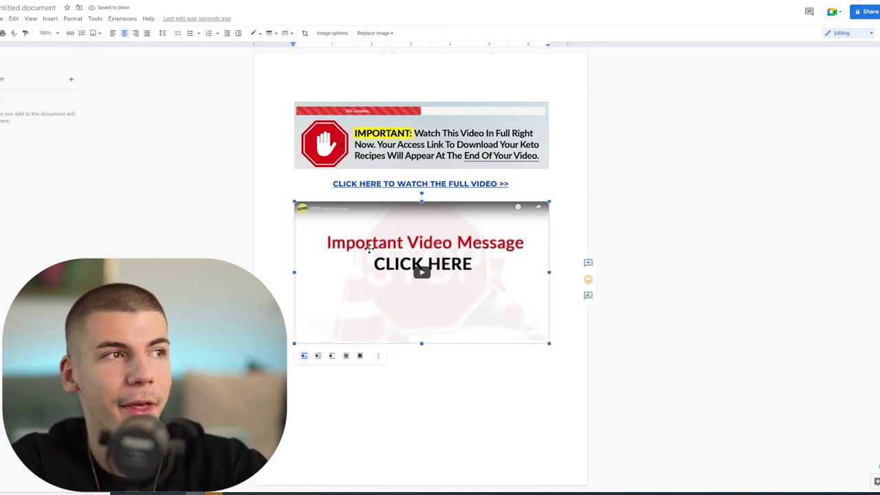
pyautogui.rightClick(340, 241)
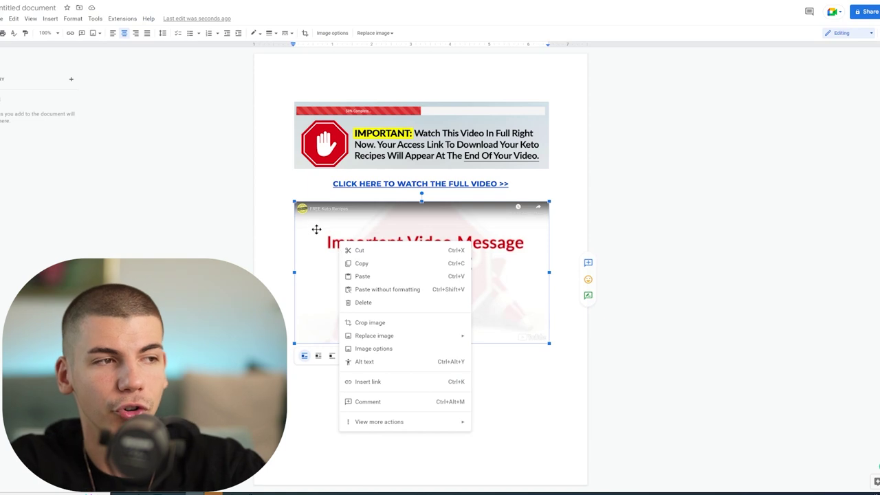
pyautogui.click(371, 381)
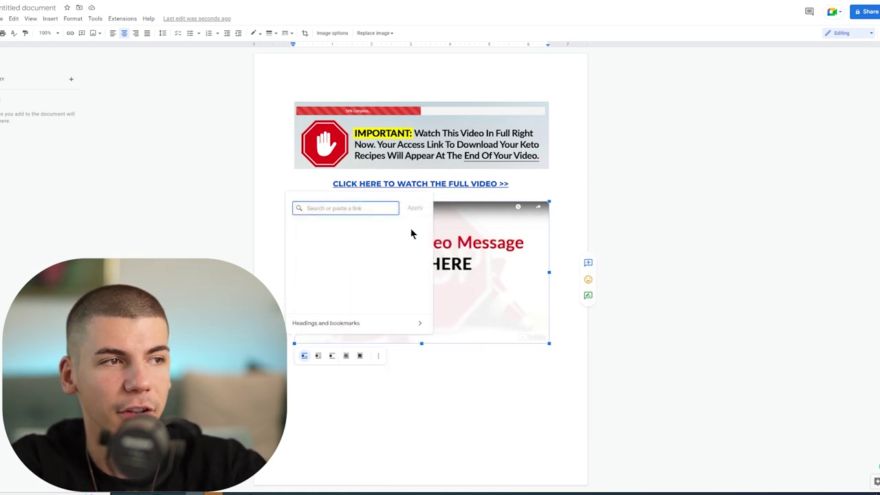
pyautogui.hotkey('ctrl', 'v')
pyautogui.click(413, 208)
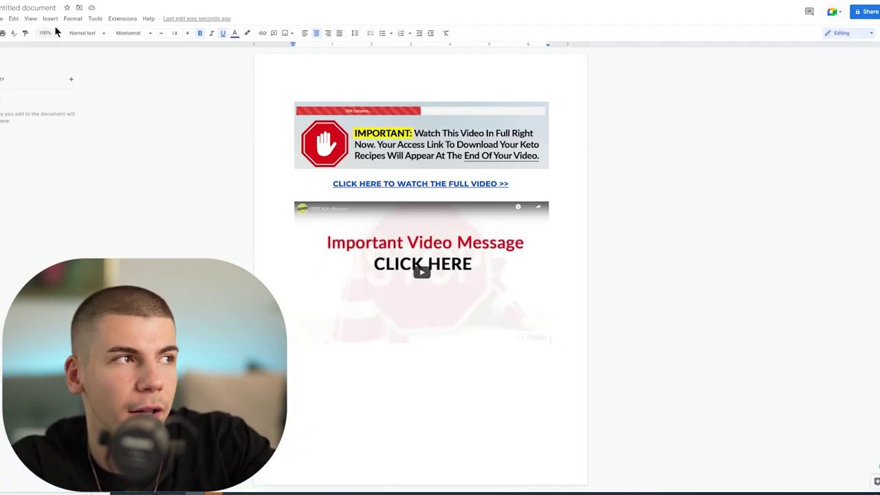
# Step: Rename the document 'Secret Gift For You' and download it as a PDF Document (.pdf)
pyautogui.click(37, 8)
pyautogui.write('Secret Gift For Y')
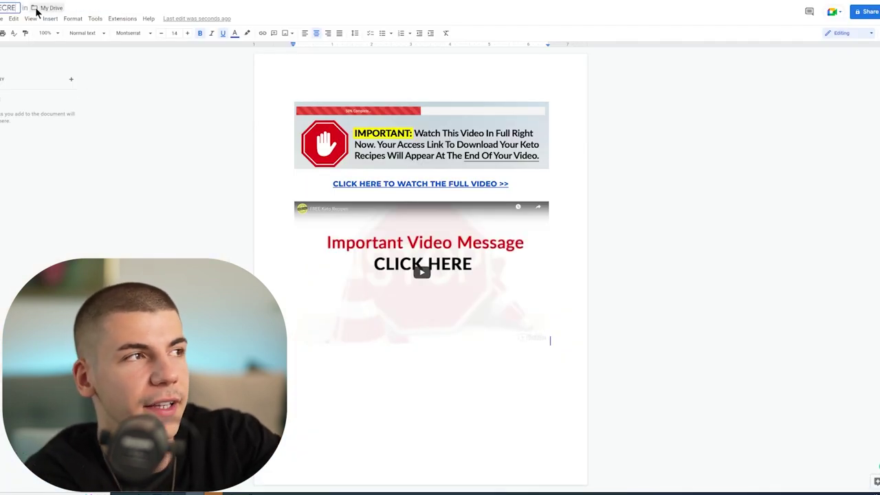
pyautogui.write('ou')
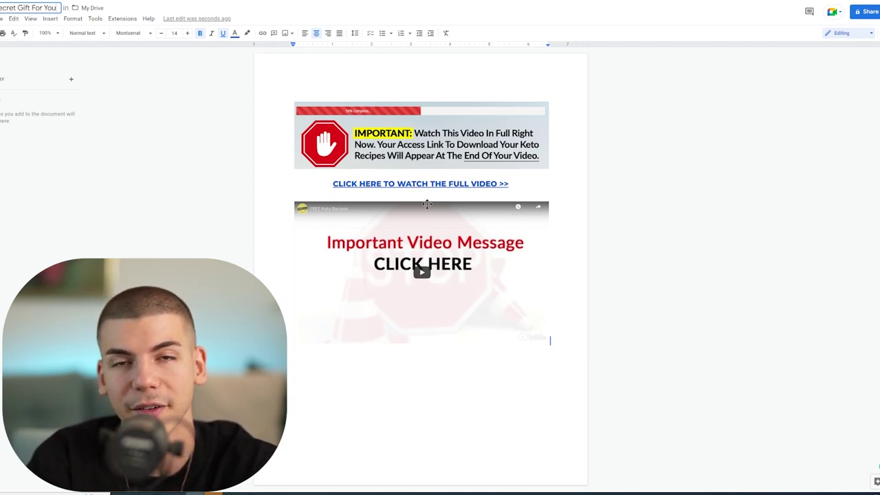
pyautogui.hotkey('ctrl', 'Home')
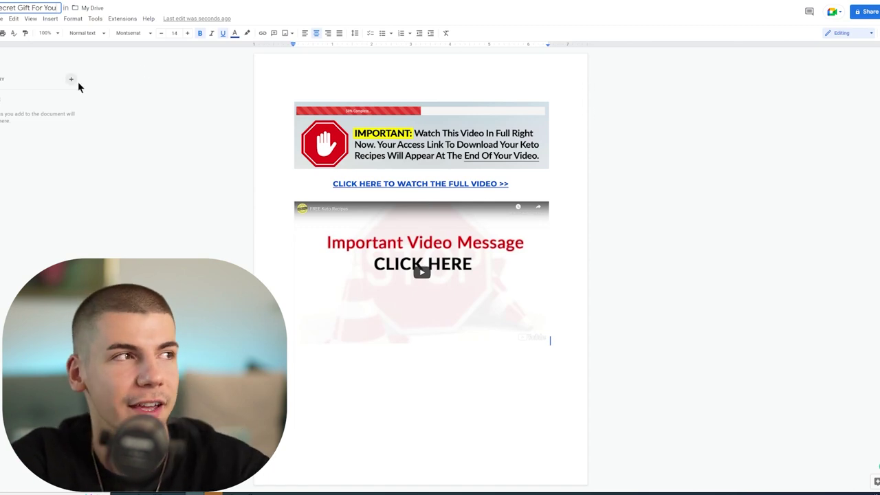
pyautogui.click(2, 18)
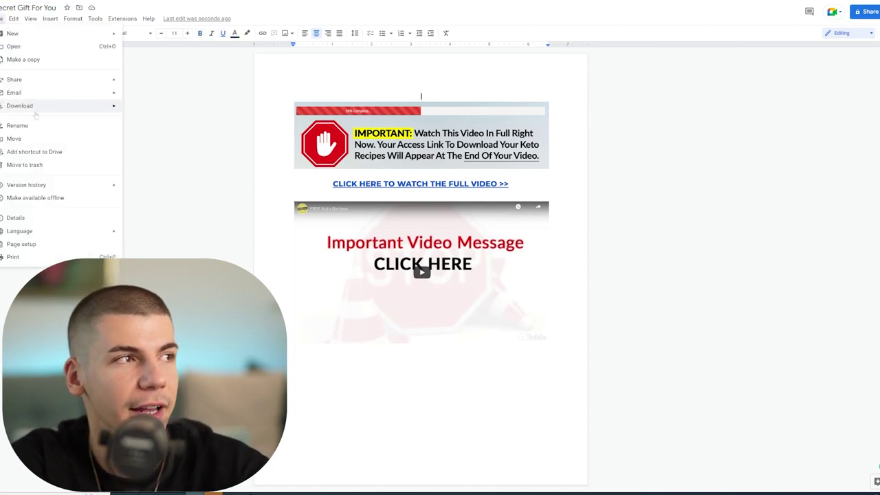
pyautogui.moveTo(103, 105)
pyautogui.click(156, 147)
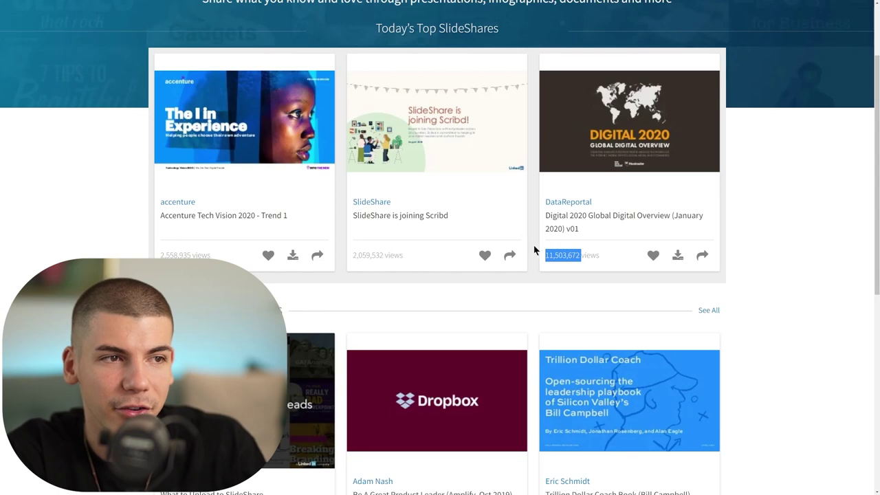
# Step: Choose Secret Gift For You.pdf in SlideShare's upload area and return to the top of the details form
pyautogui.moveTo(410, 259); pyautogui.dragTo(356, 255)
pyautogui.click(194, 255)
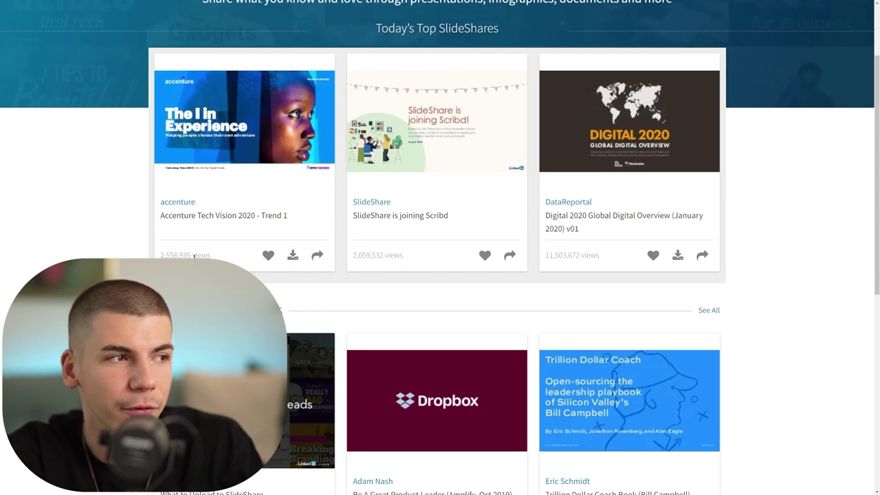
pyautogui.scroll(2, 735, 213)
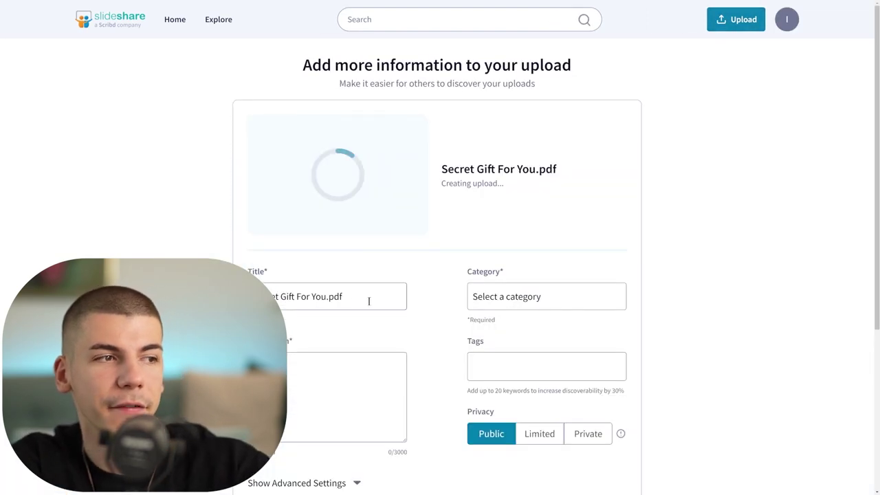
# Step: Strip '.pdf' from the upload title and set the category to Lifestyle
pyautogui.click(368, 300)
pyautogui.press('BackSpace')
pyautogui.press('BackSpace')
pyautogui.click(509, 304)
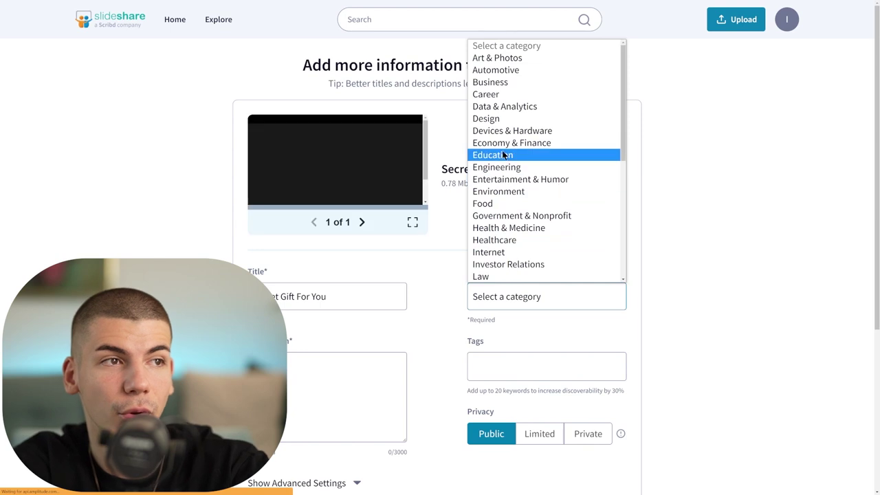
pyautogui.scroll(-4, 519, 161)
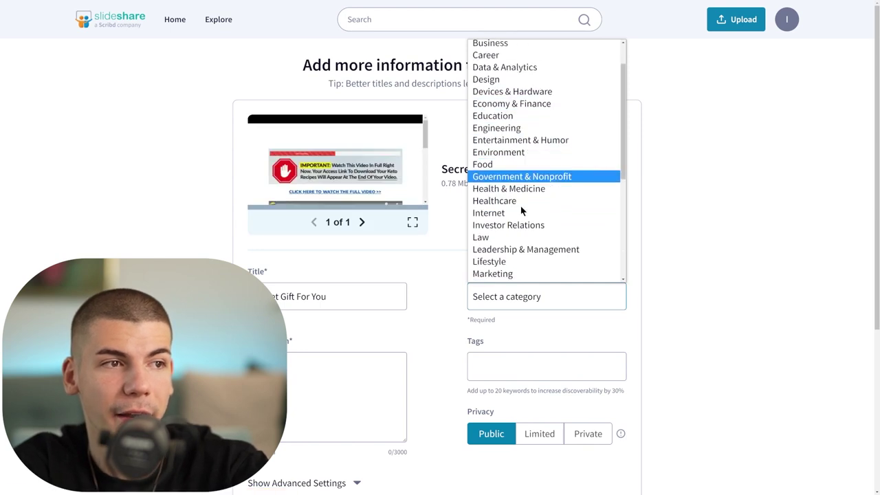
pyautogui.click(511, 165)
pyautogui.scroll(-1, 347, 316)
# Step: Write a description inviting readers to watch the keto gift video
pyautogui.click(347, 316)
pyautogui.write('W')
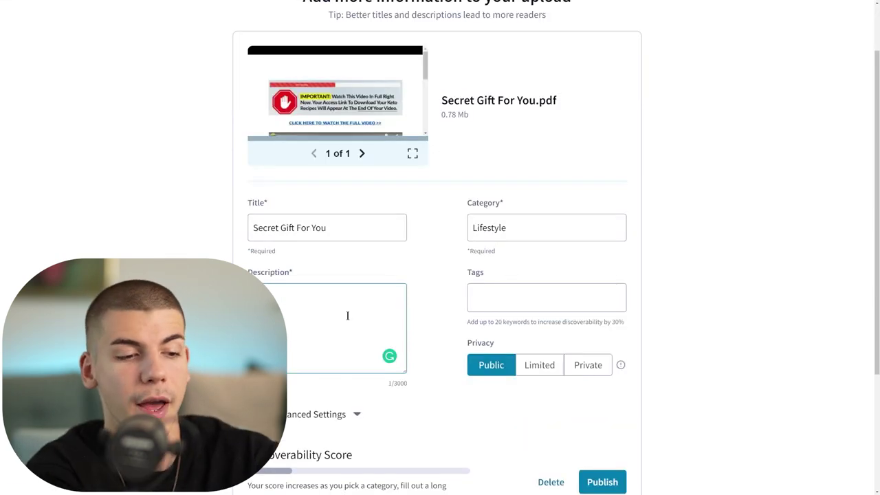
pyautogui.write('atch')
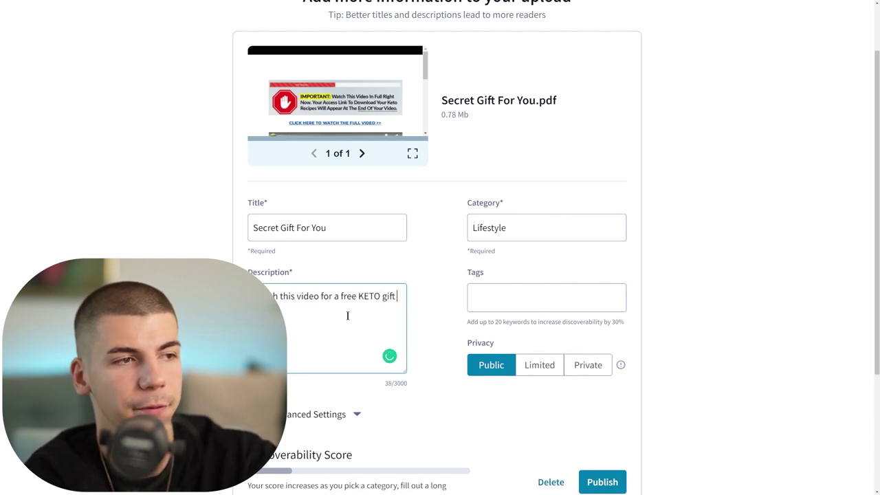
pyautogui.write('.')
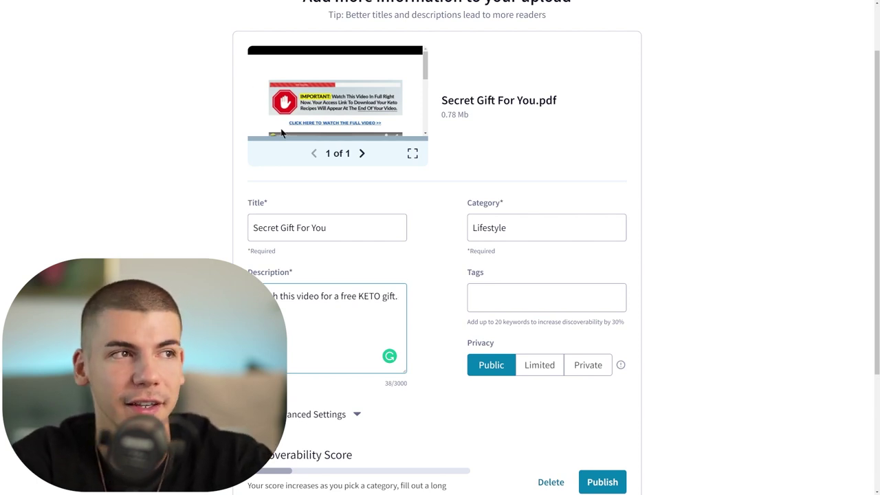
# Step: Add the tags fitness, free gift and keto, then publish the document publicly
pyautogui.click(522, 292)
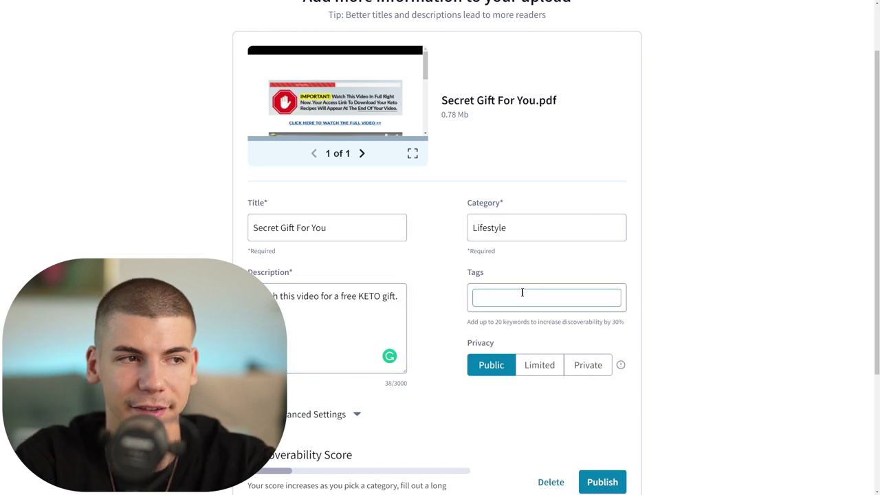
pyautogui.write('fintess')
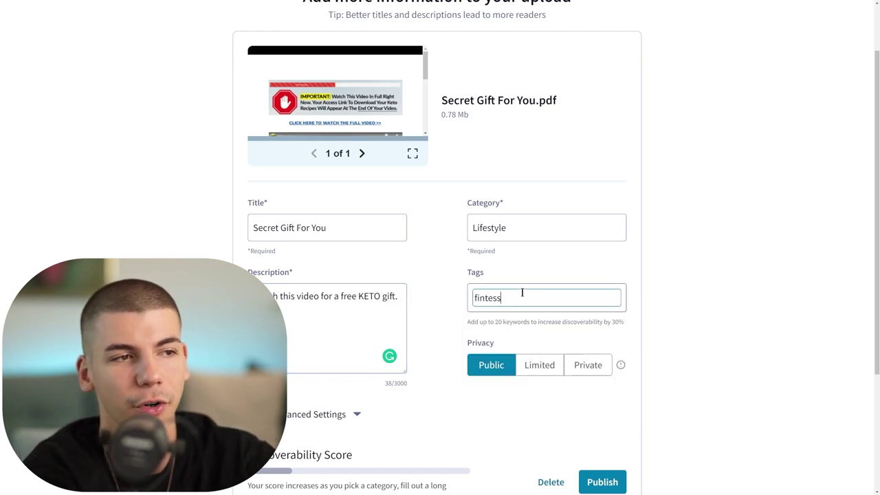
pyautogui.press('Return')
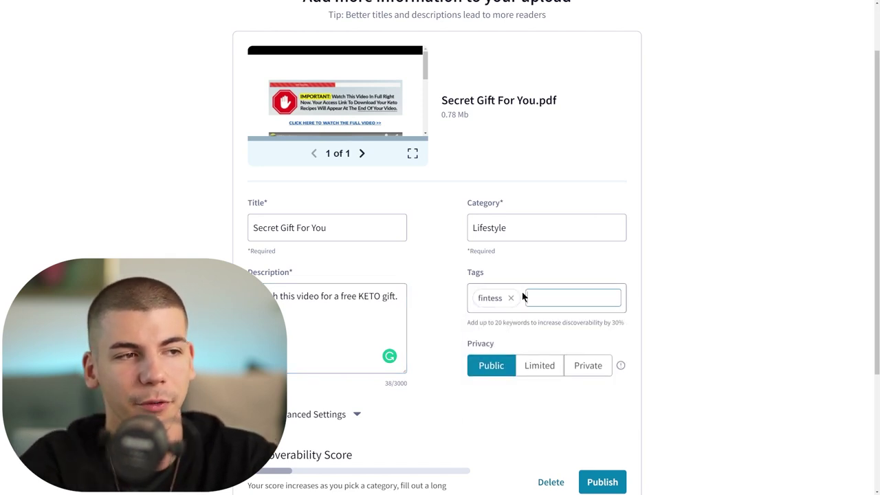
pyautogui.write('free gift')
pyautogui.press('Return')
pyautogui.write('keto')
pyautogui.press('Return')
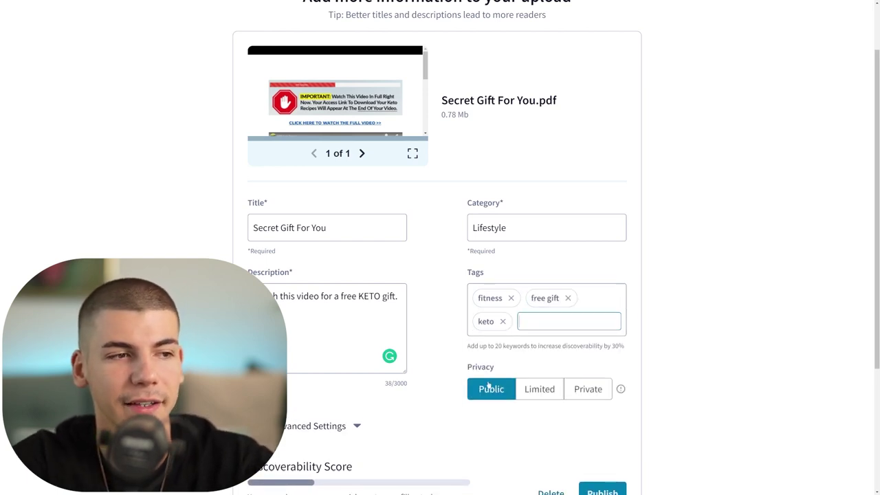
pyautogui.scroll(-1, 670, 377)
pyautogui.scroll(-3, 670, 377)
pyautogui.click(604, 391)
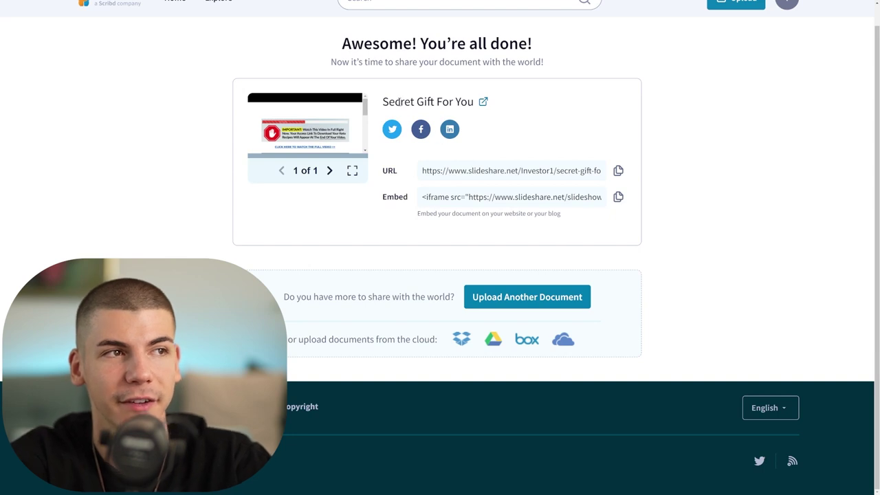
# Step: Open the published Secret Gift For You slideshow page and scroll through its keto content
pyautogui.click(485, 103)
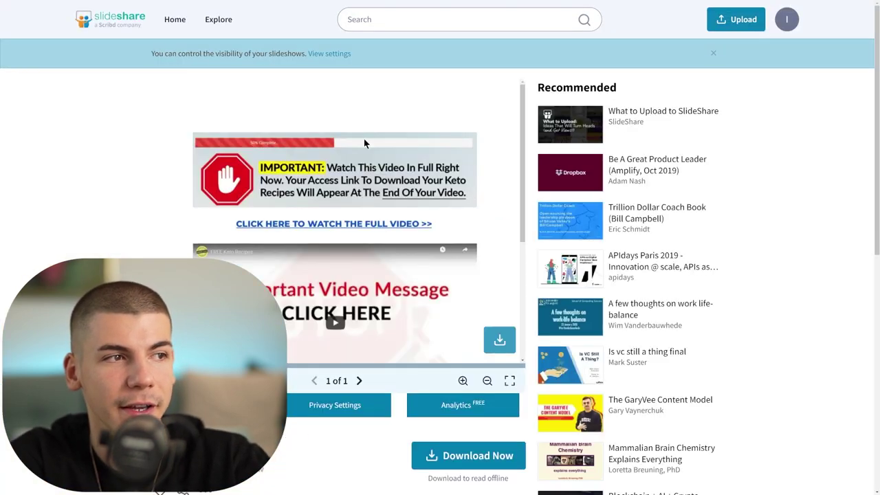
pyautogui.scroll(-1, 412, 336)
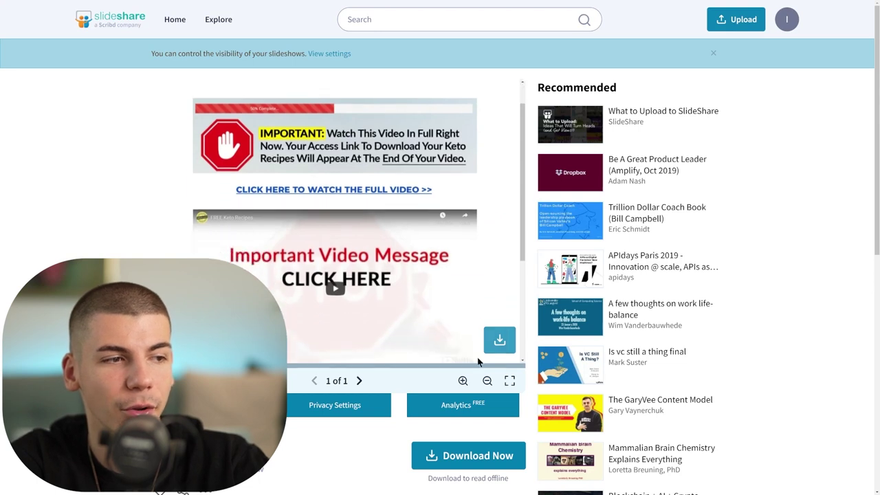
pyautogui.scroll(-1, 333, 254)
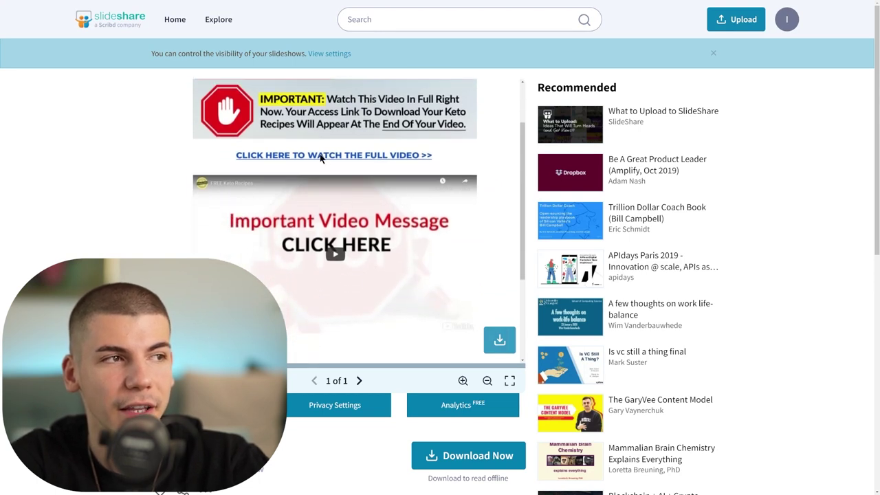